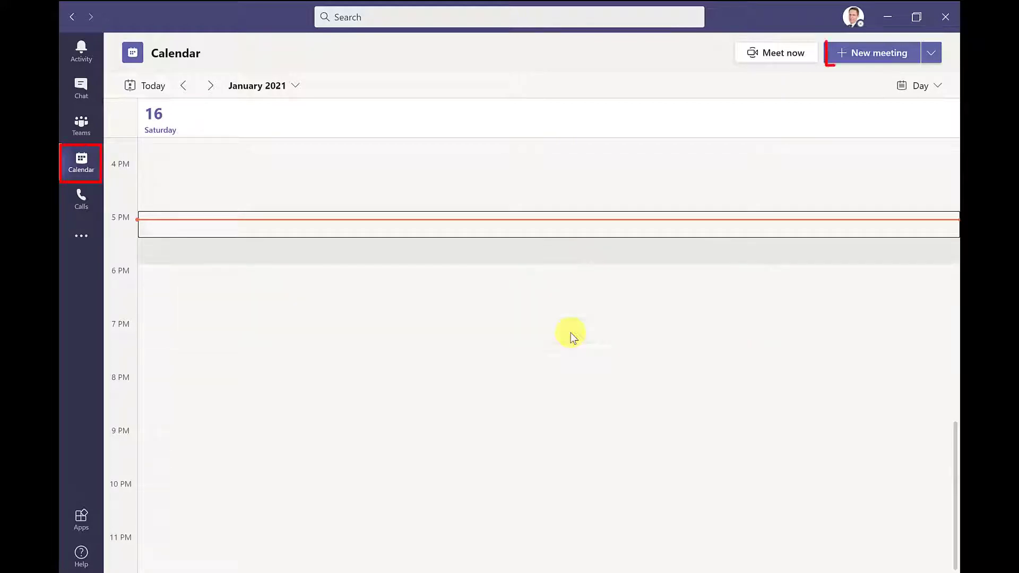
Step: Schedule a "Wellbeing workshop" meeting on 16 Jan 2021 from 17:30 to 18:00 with four guest attendees and send the invitation
left_click(874, 55)
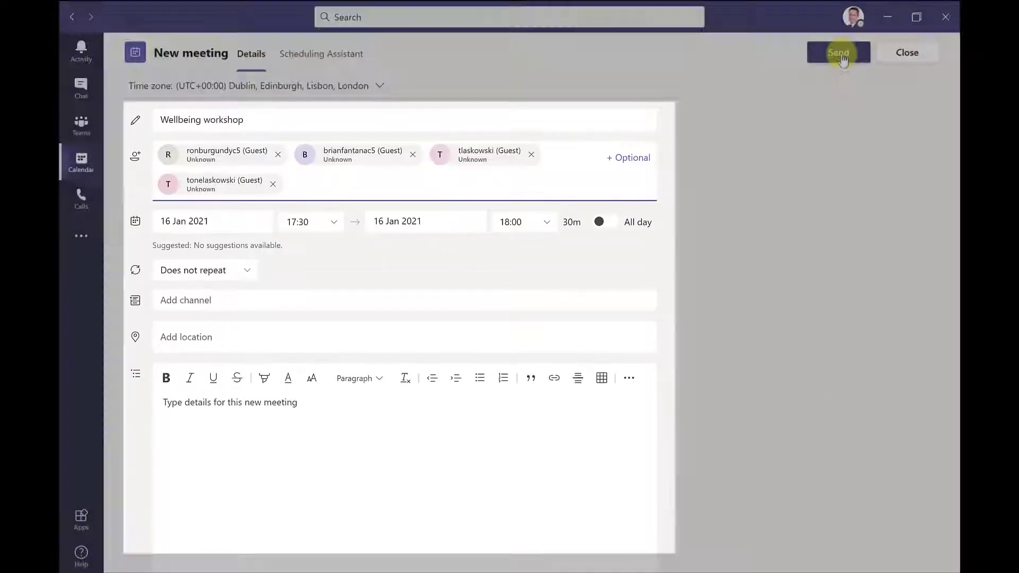
left_click(841, 53)
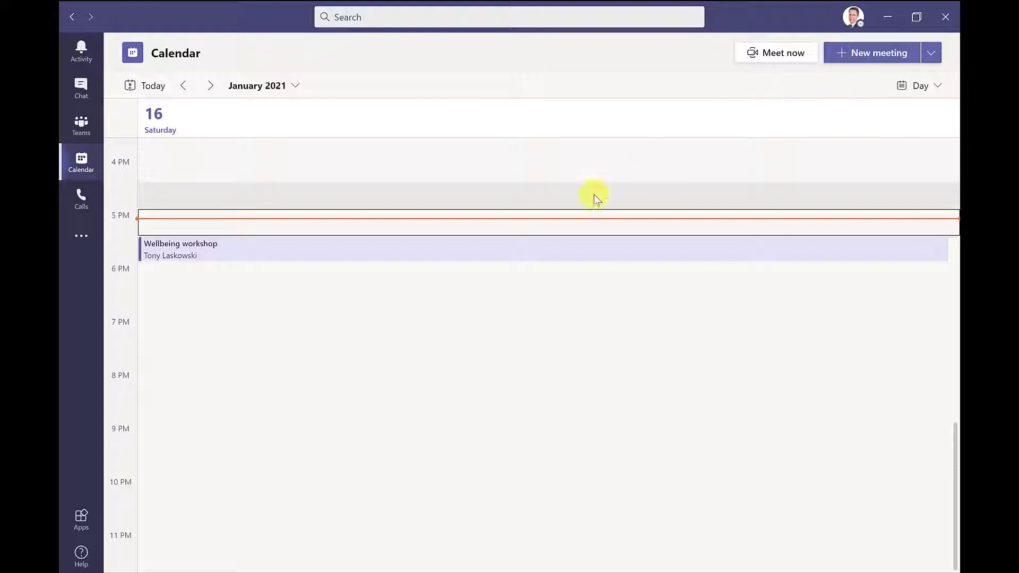
Step: Open the Wellbeing workshop meeting and add the Forms app to it for polling
double_click(524, 240)
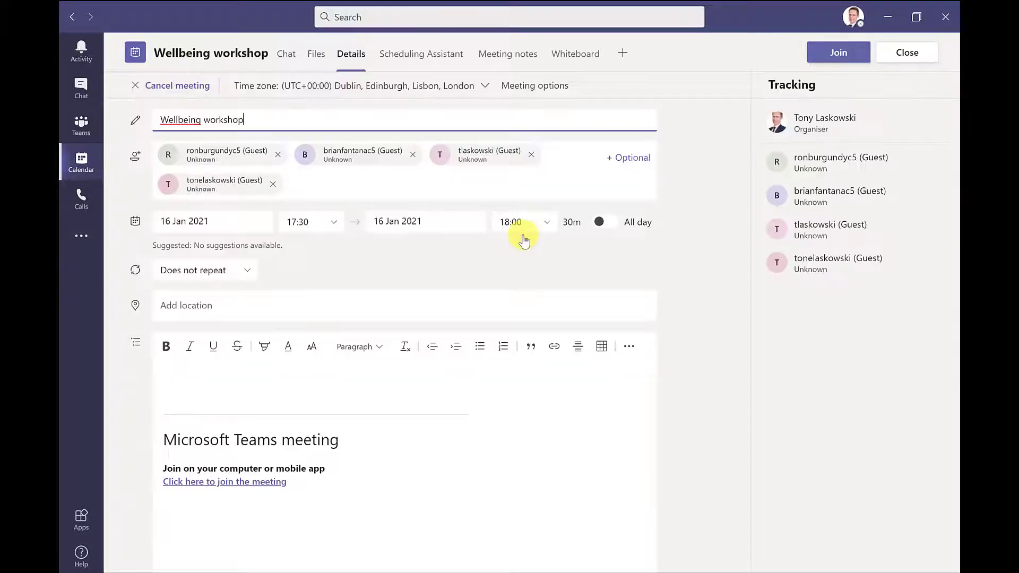
left_click(623, 53)
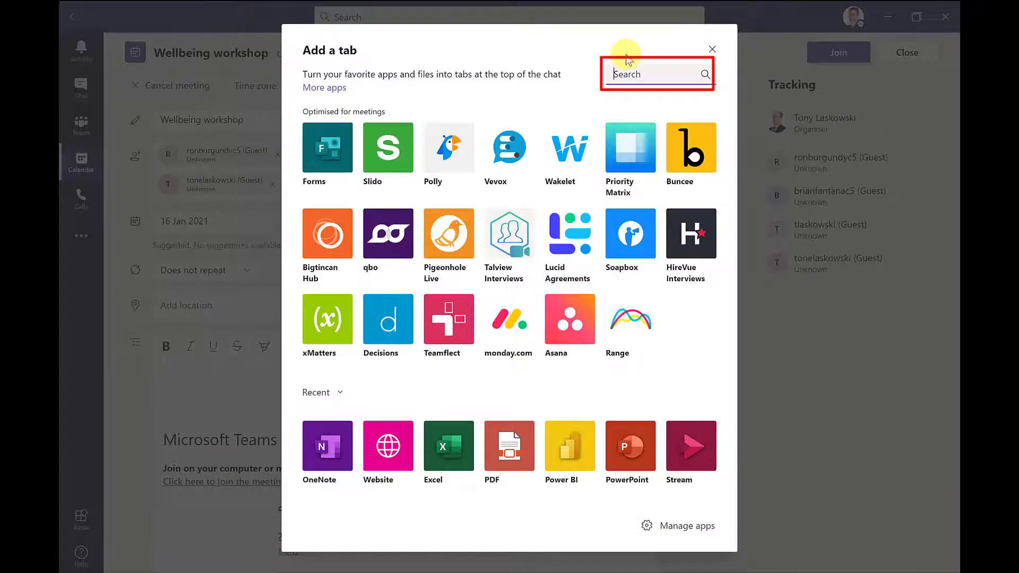
left_click(327, 147)
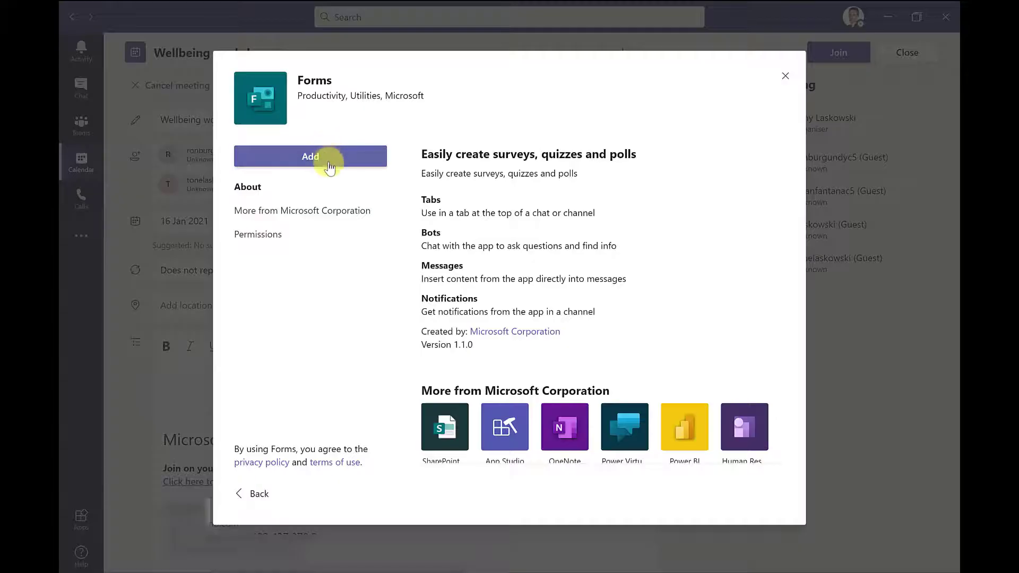
left_click(329, 164)
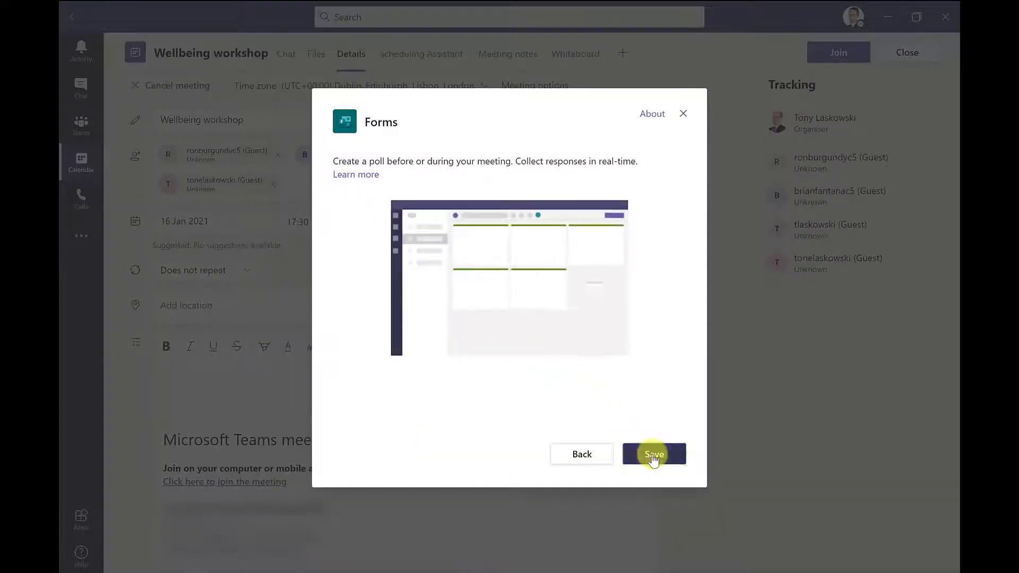
left_click(653, 455)
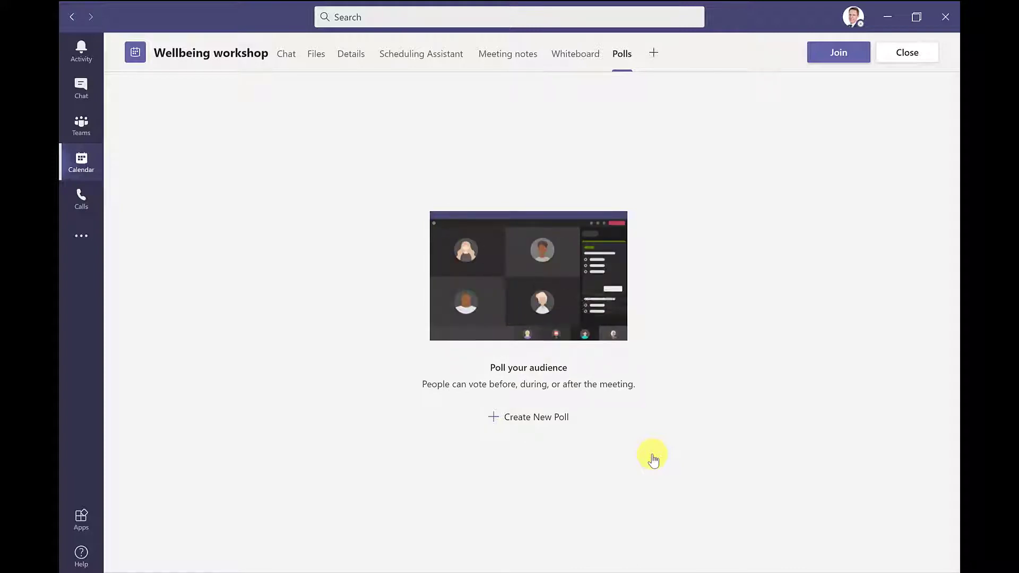
Step: Create the poll "Are you comfortable working from home?" with options Yes and No, shared results, anonymous responses and co-authoring disabled
left_click(540, 430)
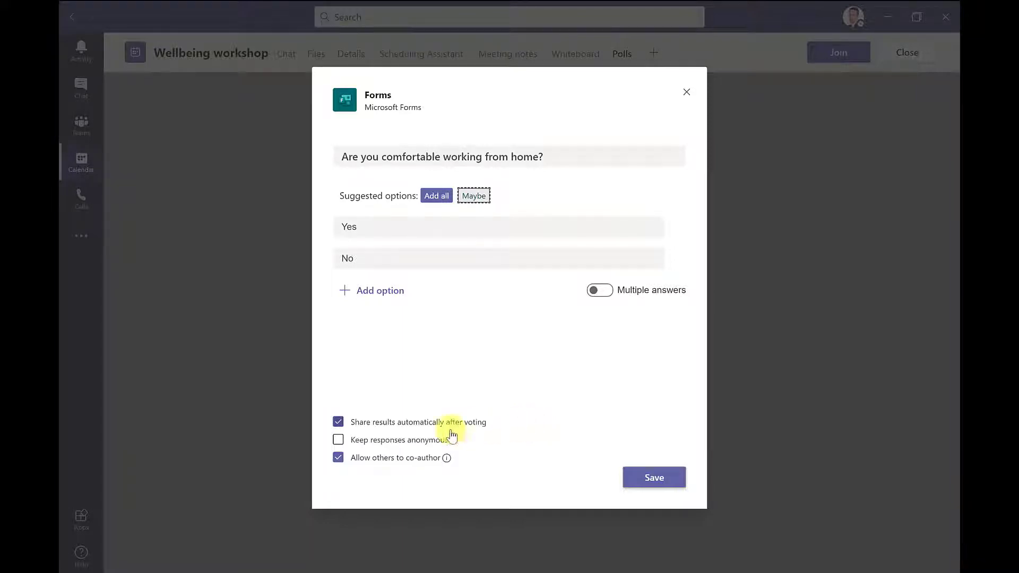
left_click(342, 441)
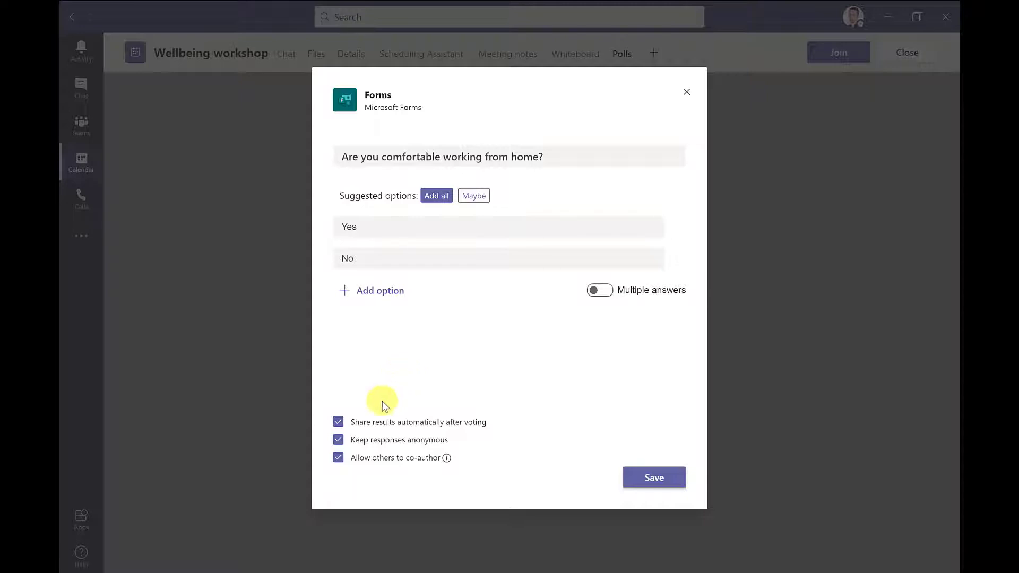
left_click(336, 459)
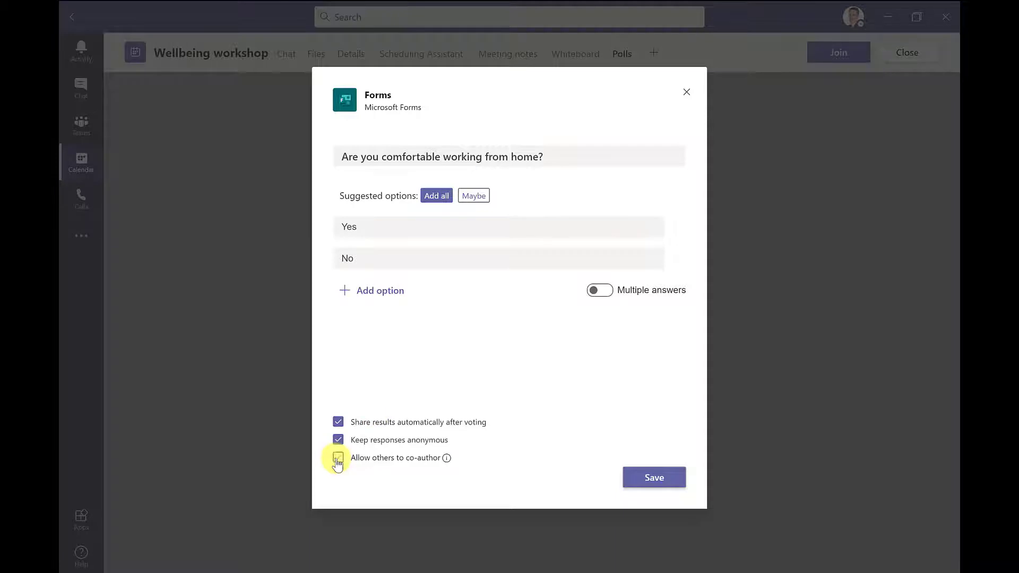
left_click(648, 487)
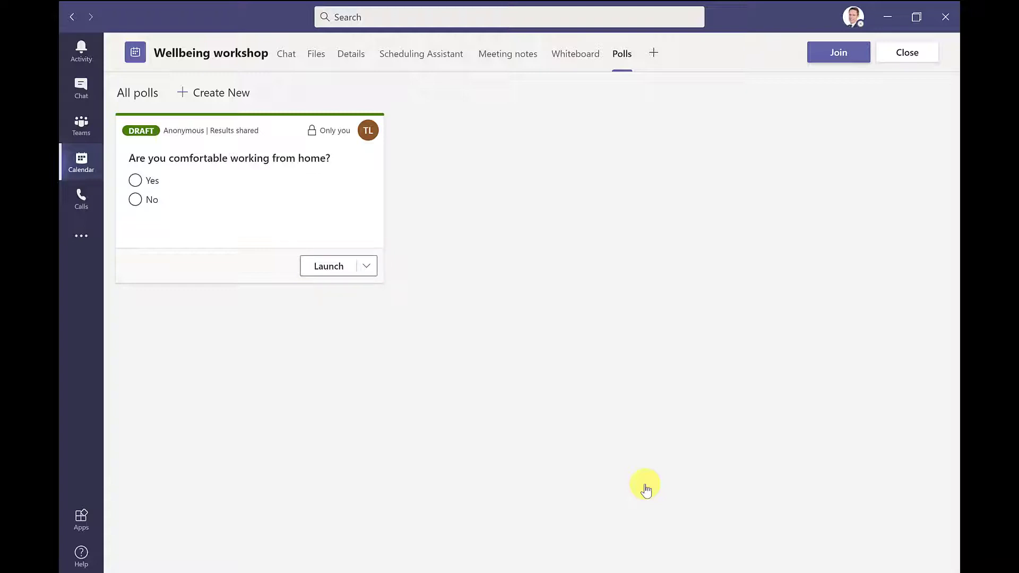
Step: Create anonymous polls on desired office days (1–5, None) and what is missed most (The People, The Location, The Canteen, The Space, None of the above)
left_click(219, 94)
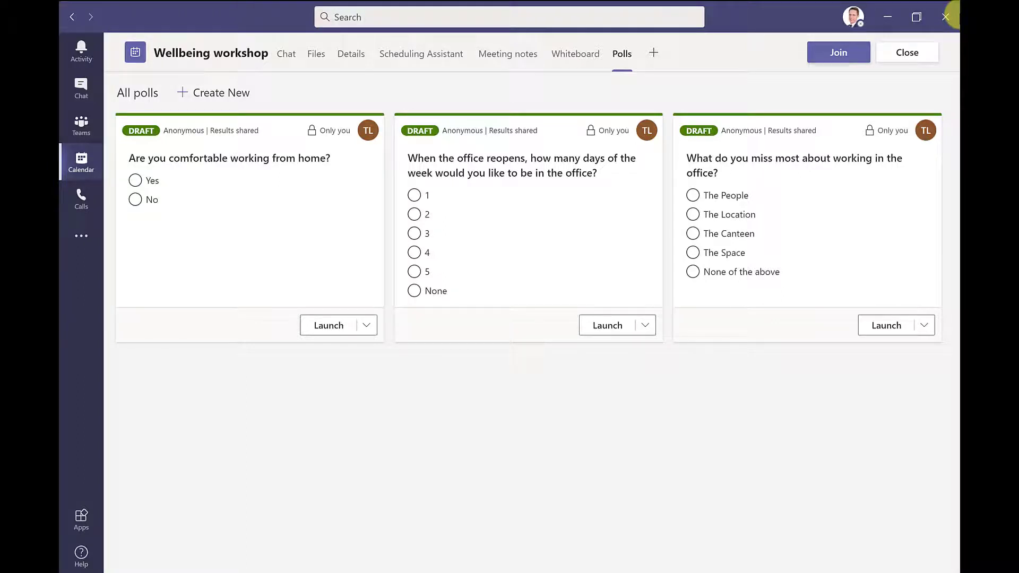
Step: Reorder the draft polls so the one about days per week in the office comes last
left_click(367, 327)
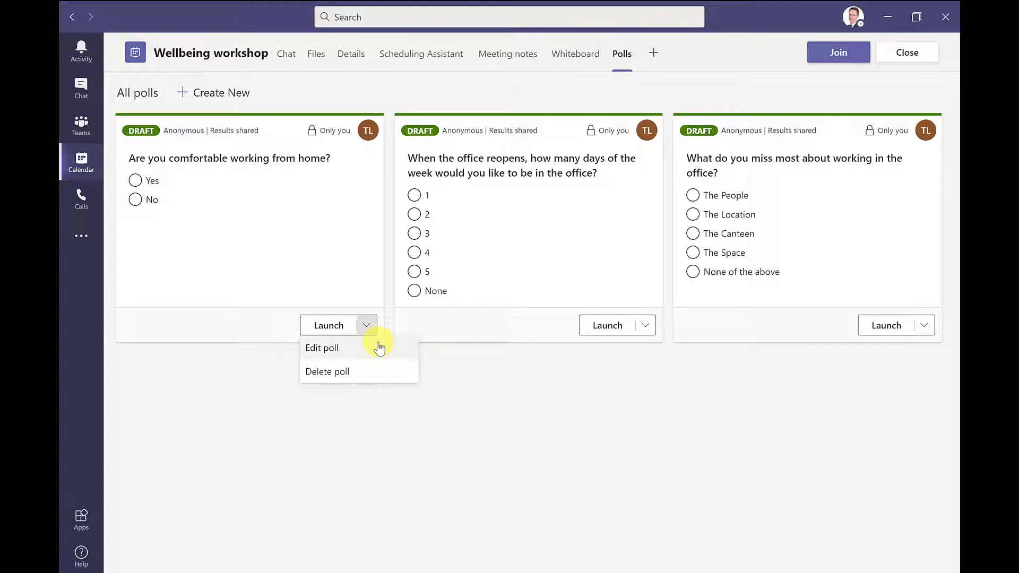
left_click(647, 133)
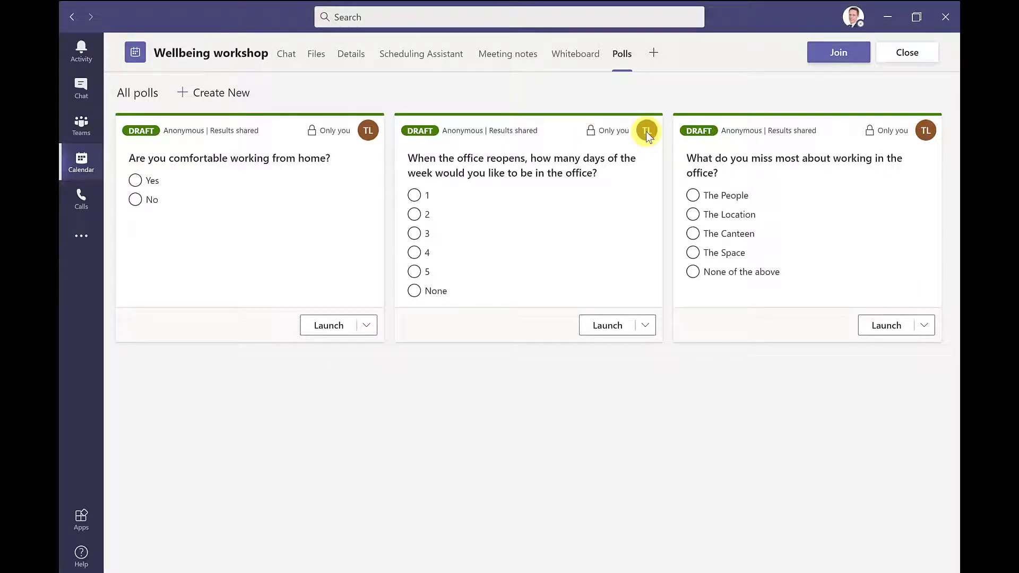
left_click_drag(645, 131, 924, 130)
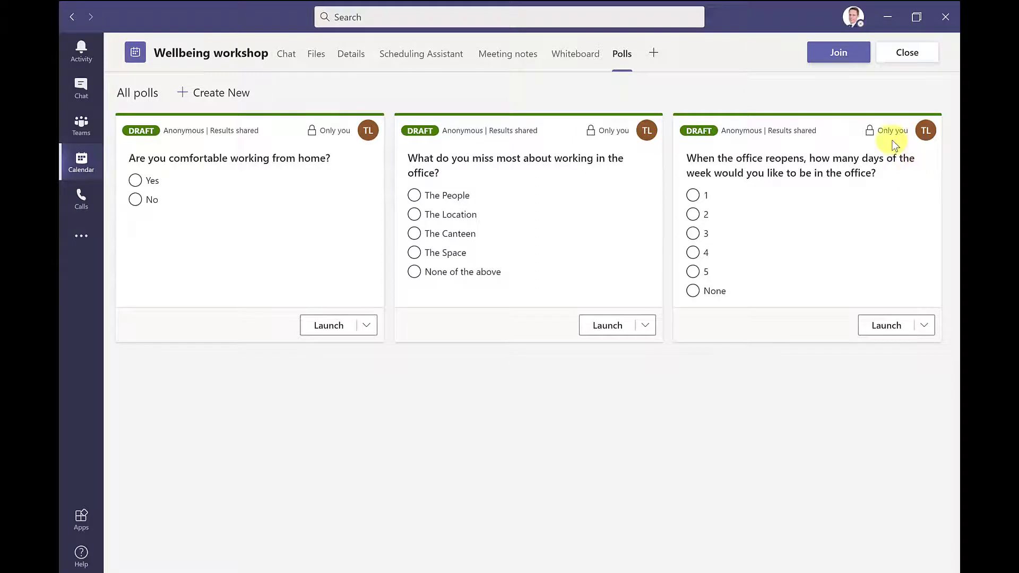
Step: Join the Wellbeing workshop meeting with computer audio and the camera off, and show its prepared polls
left_click(837, 53)
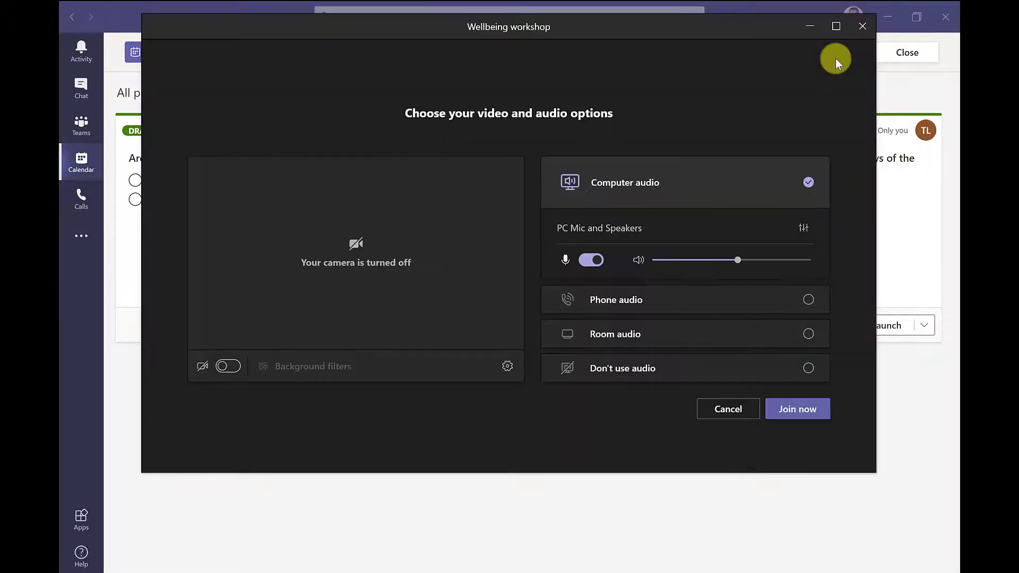
left_click(796, 412)
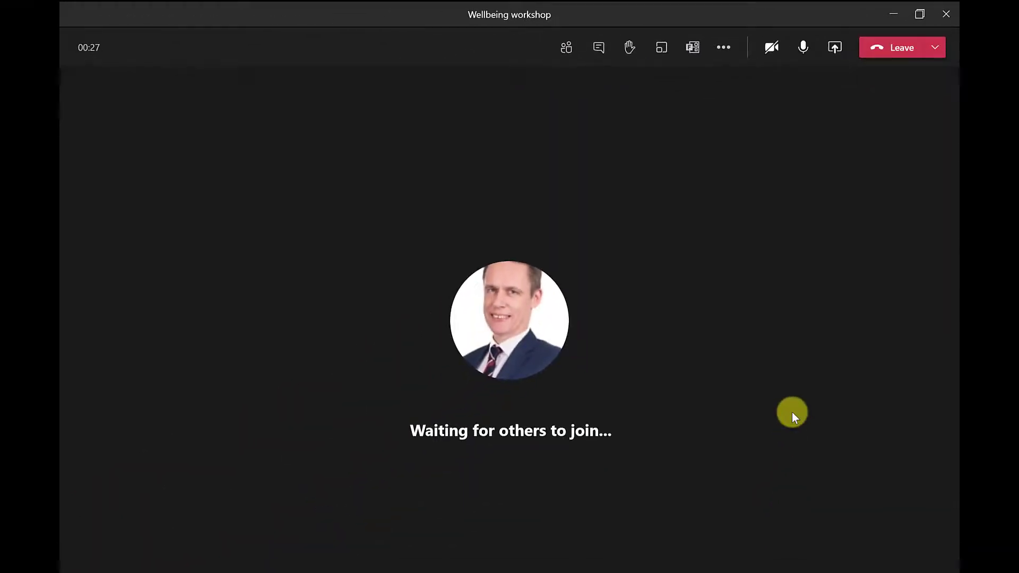
left_click(690, 50)
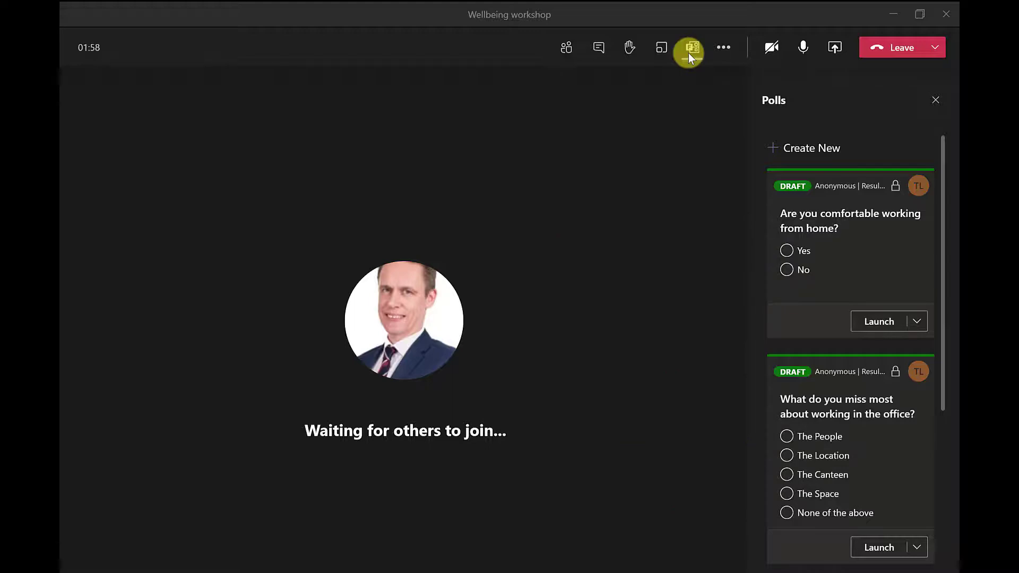
left_click(781, 147)
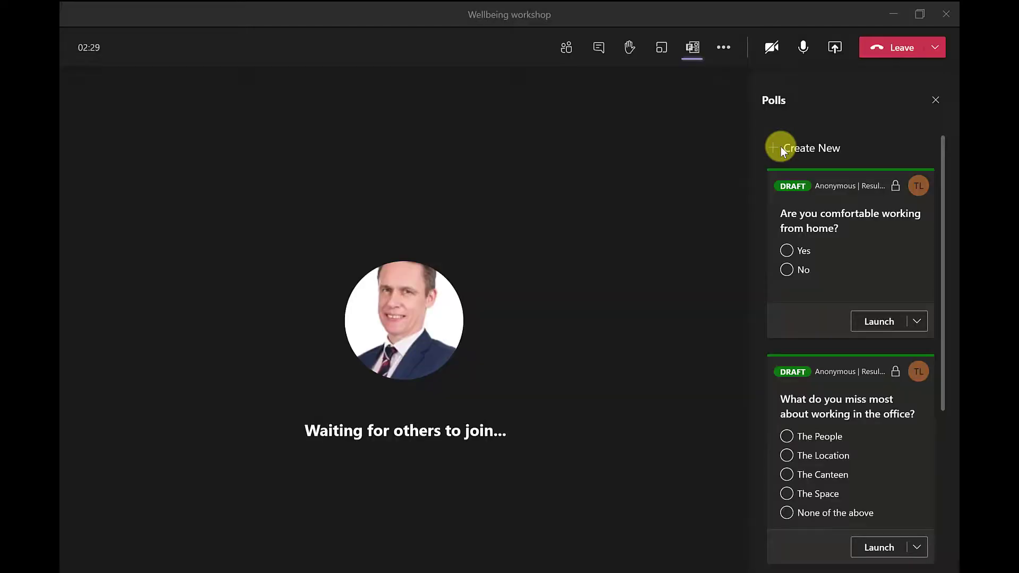
Step: Launch the "Are you comfortable working from home?" poll and submit a Yes vote
left_click(857, 320)
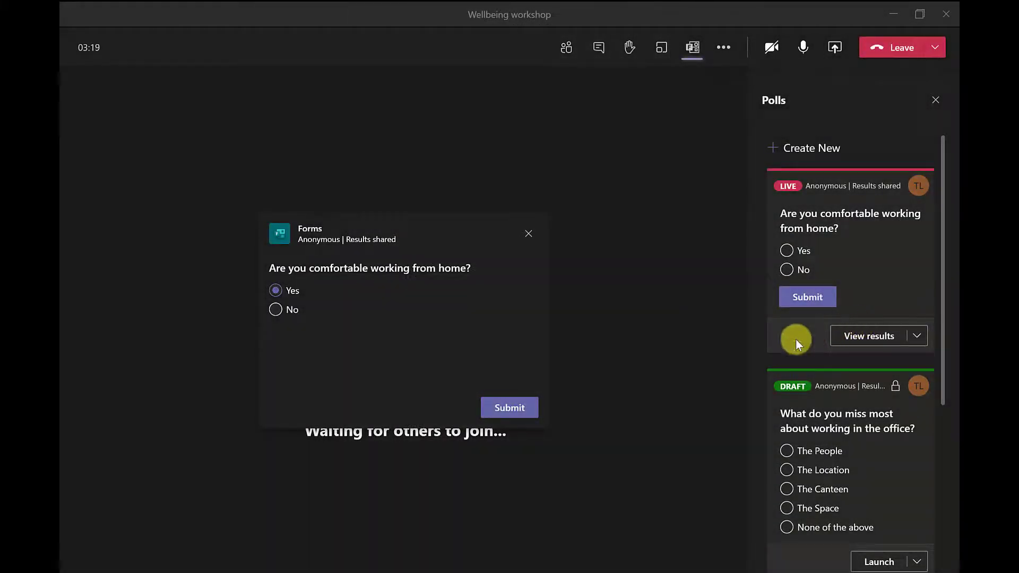
left_click(506, 407)
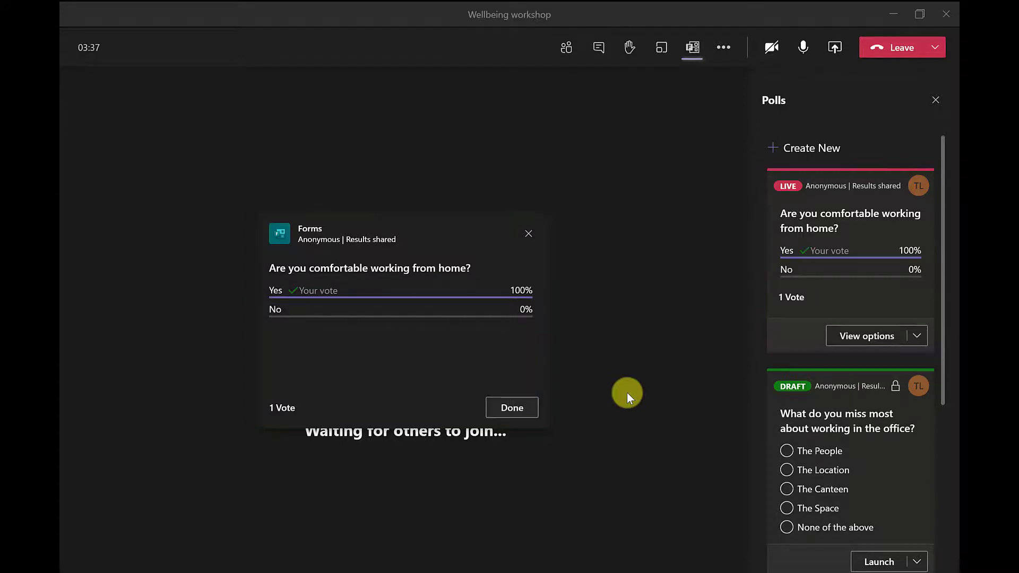
left_click(525, 407)
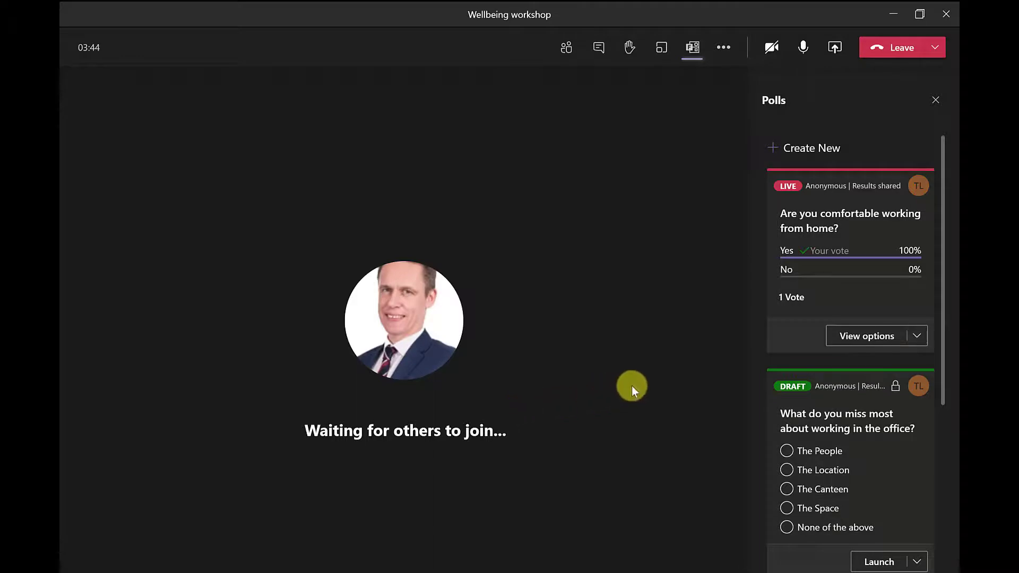
Step: Close the "Are you comfortable working from home?" poll to further votes and end the meeting
left_click(918, 339)
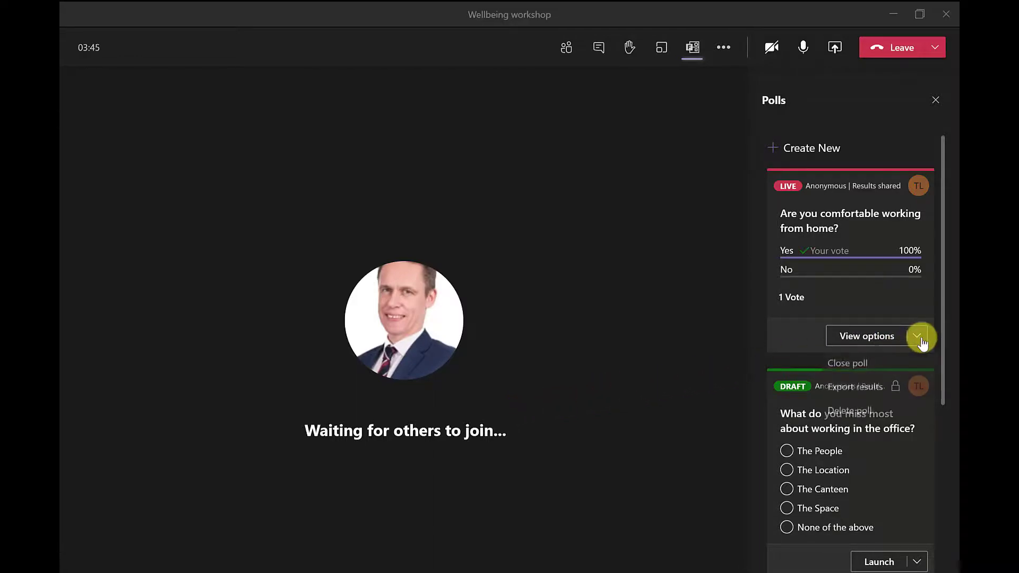
left_click(884, 370)
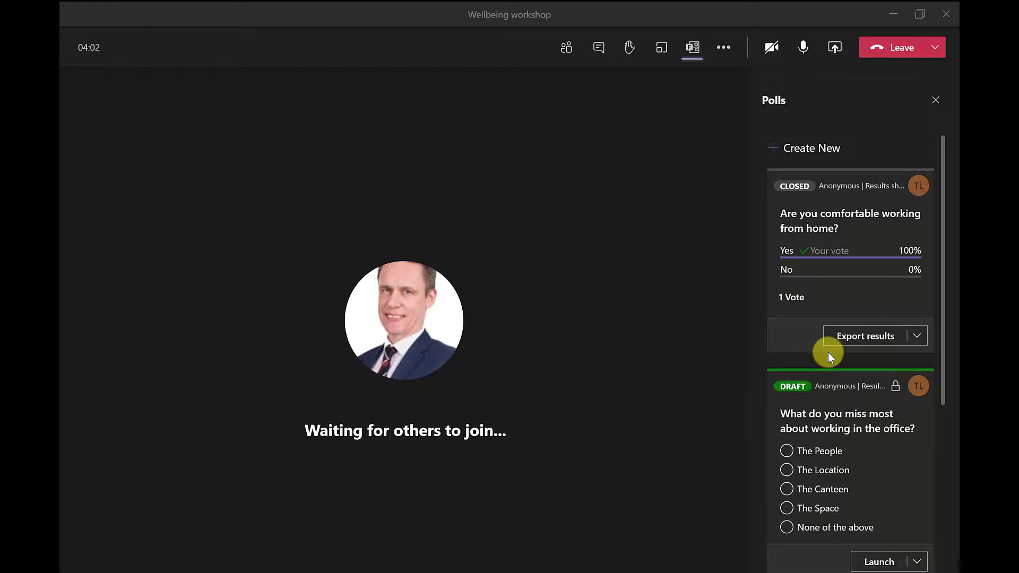
scroll(801, 339, "down", 2)
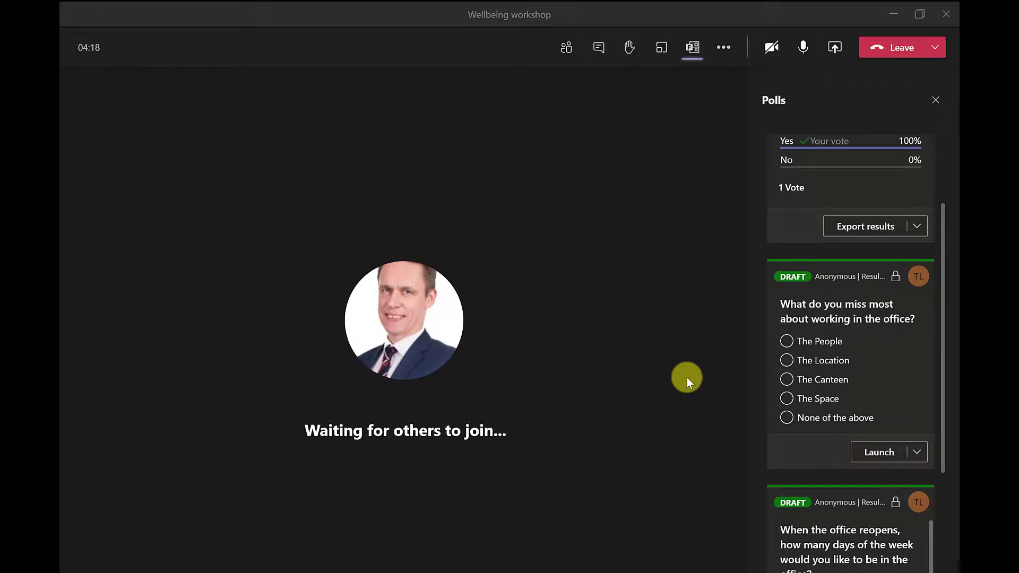
left_click(935, 47)
left_click(922, 79)
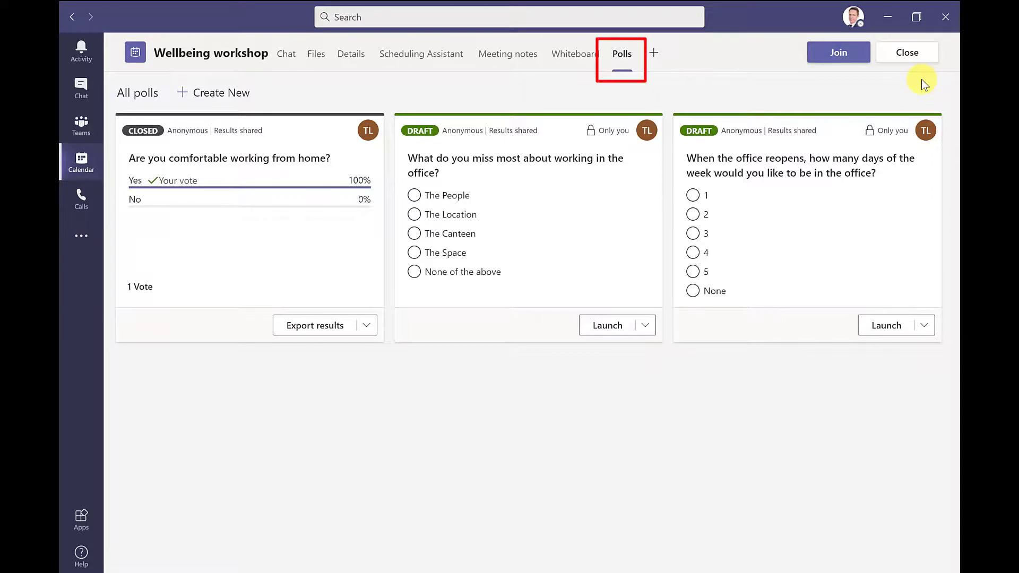
Step: Create and launch the anonymous poll "How do you feel after the training" with options Happy, Sad, Confused and Confident, without sharing results or co-authoring
left_click(201, 92)
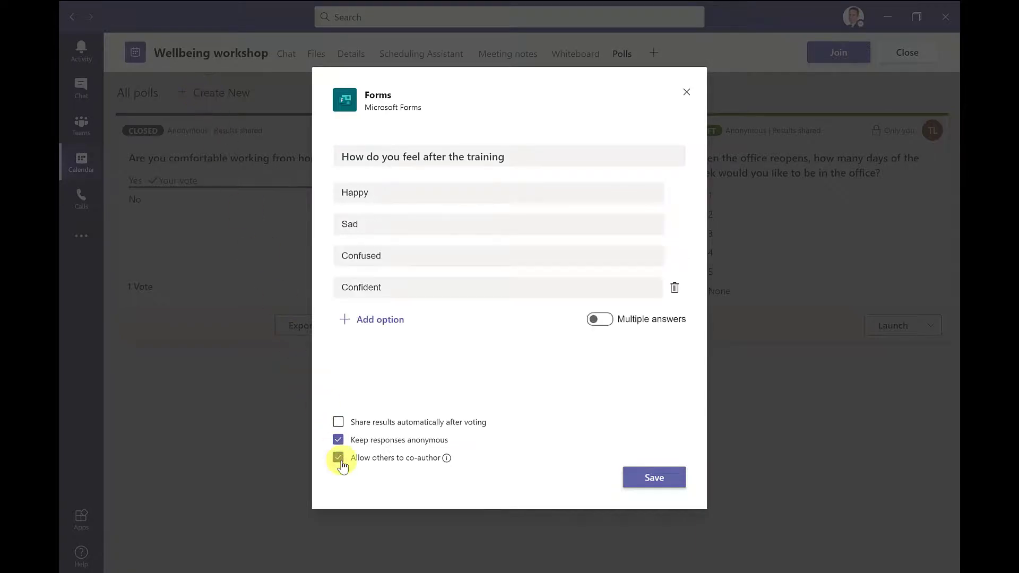
left_click(339, 458)
key("Return")
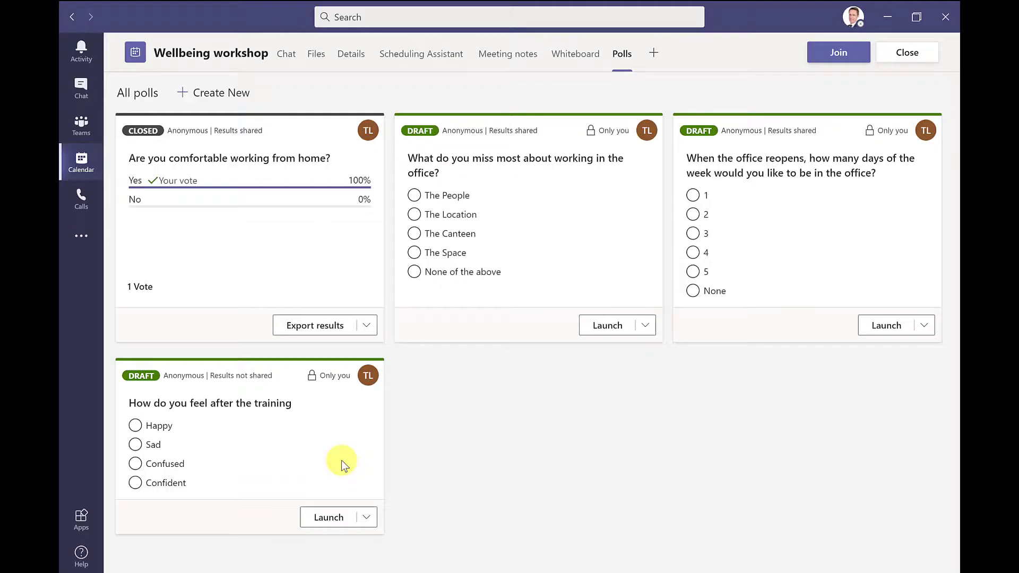
left_click(343, 518)
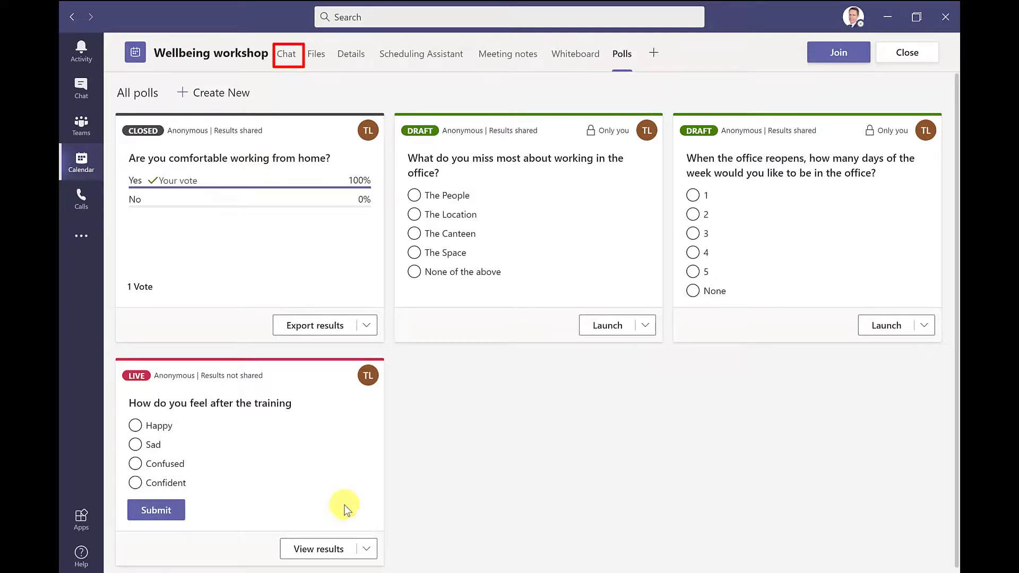
Step: Check how the live training poll appears in the Wellbeing workshop chat, both from the meeting and from the chat list
left_click(296, 62)
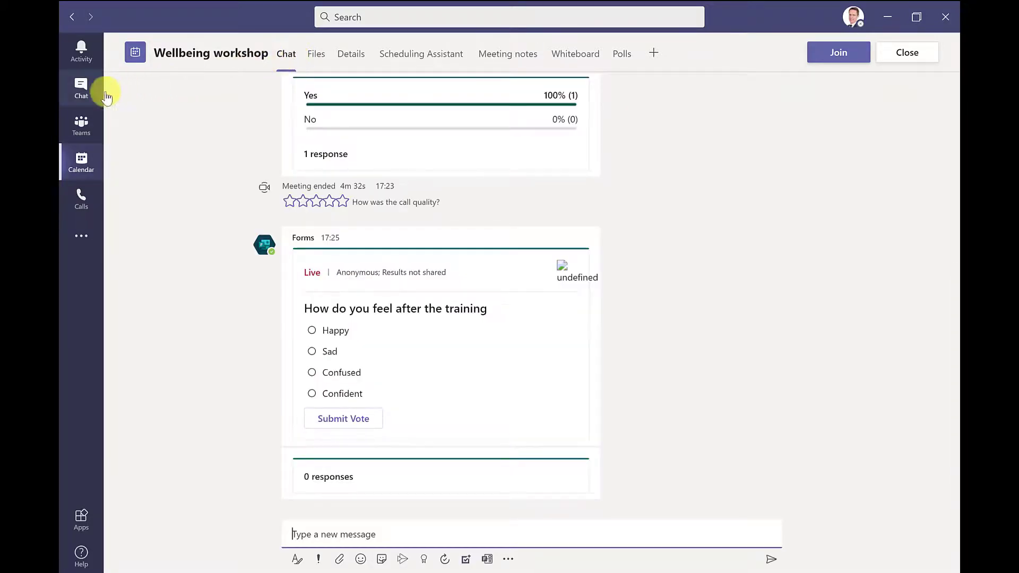
left_click(81, 91)
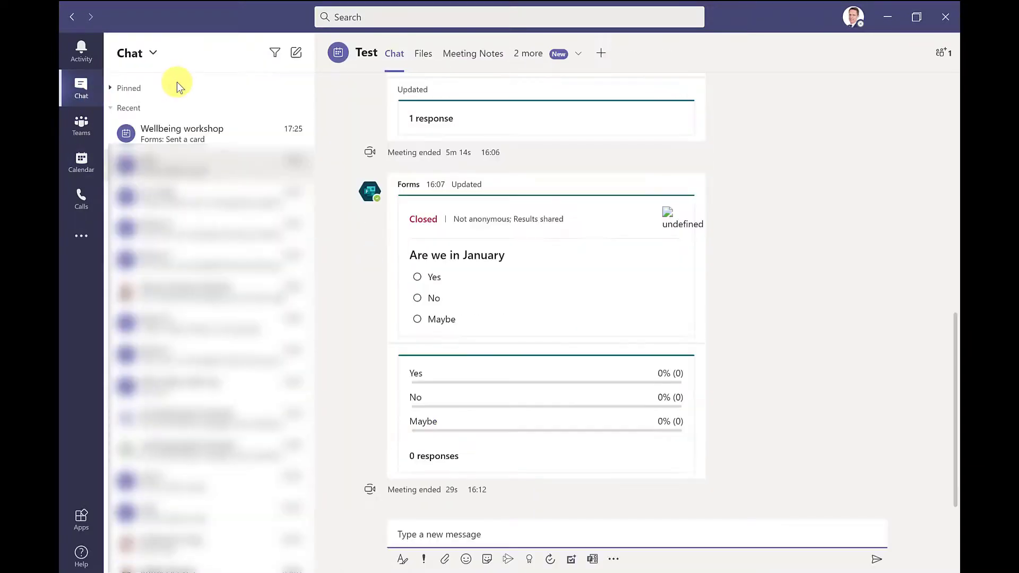
left_click(238, 138)
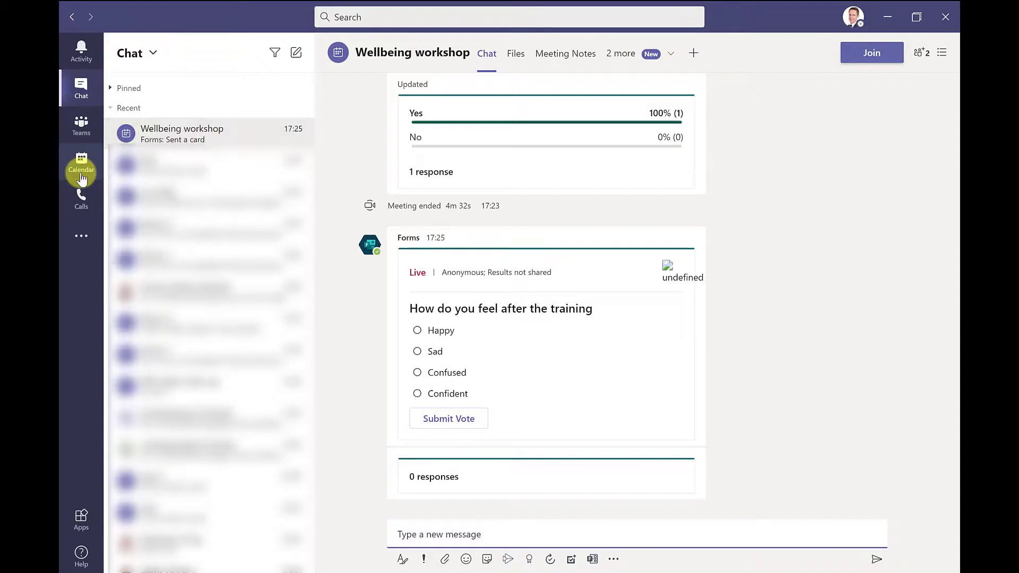
Step: Return to the Wellbeing workshop's polls from the calendar and close the "How do you feel after the training" poll
left_click(81, 178)
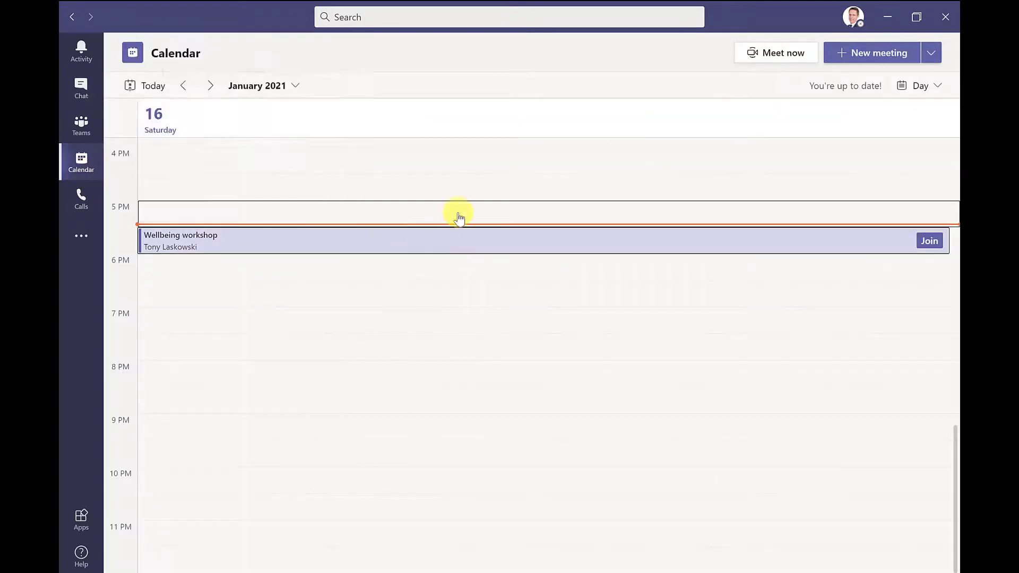
left_click(420, 247)
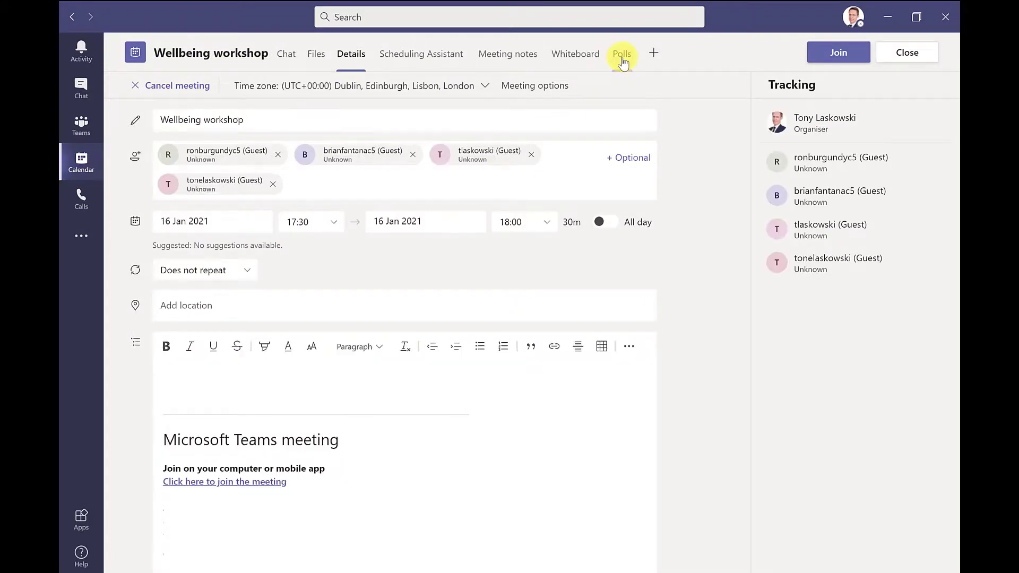
left_click(622, 59)
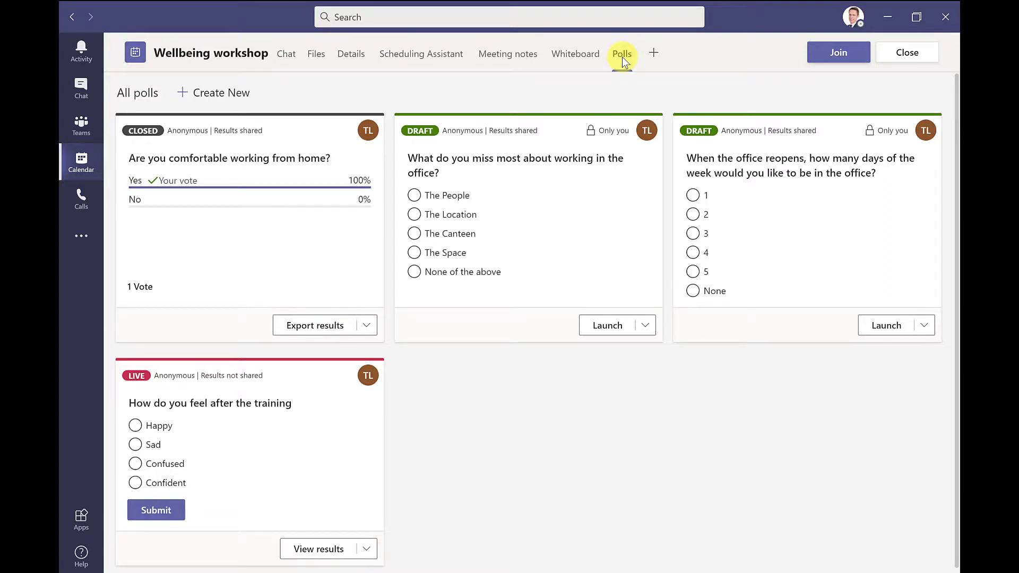
left_click(373, 552)
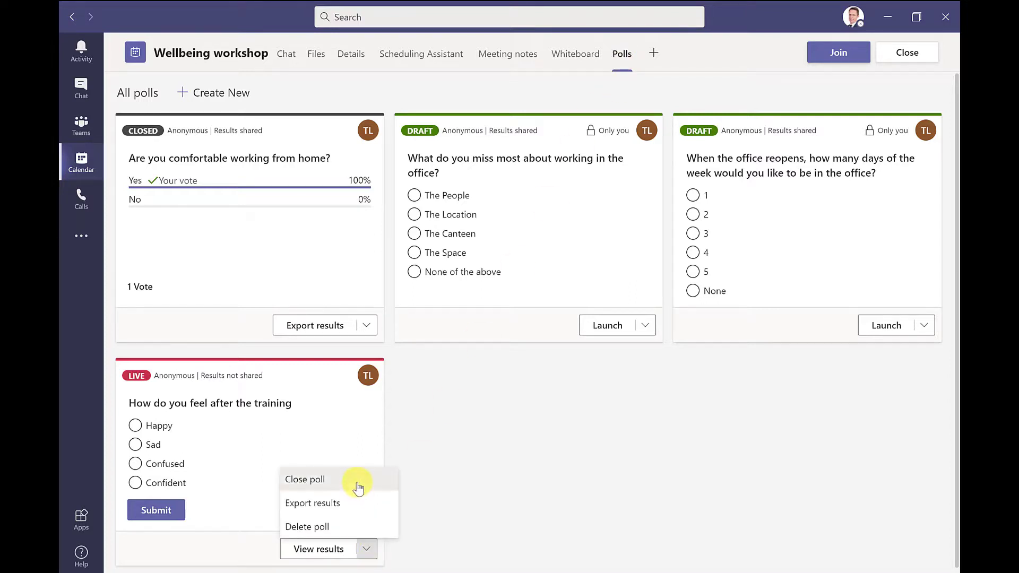
left_click(359, 490)
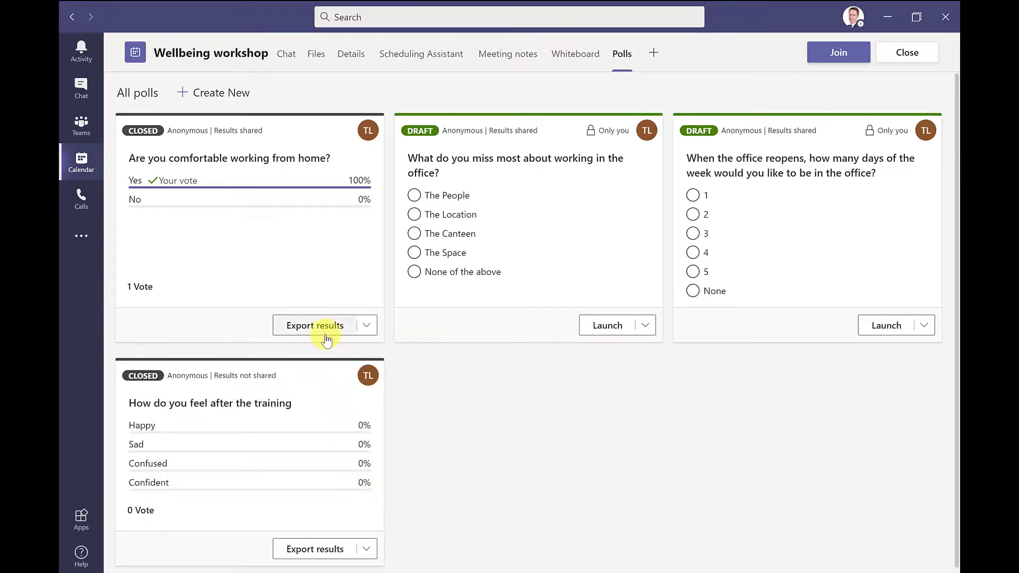
Step: Export the results of the "Are you comfortable working from home?" poll
left_click(324, 326)
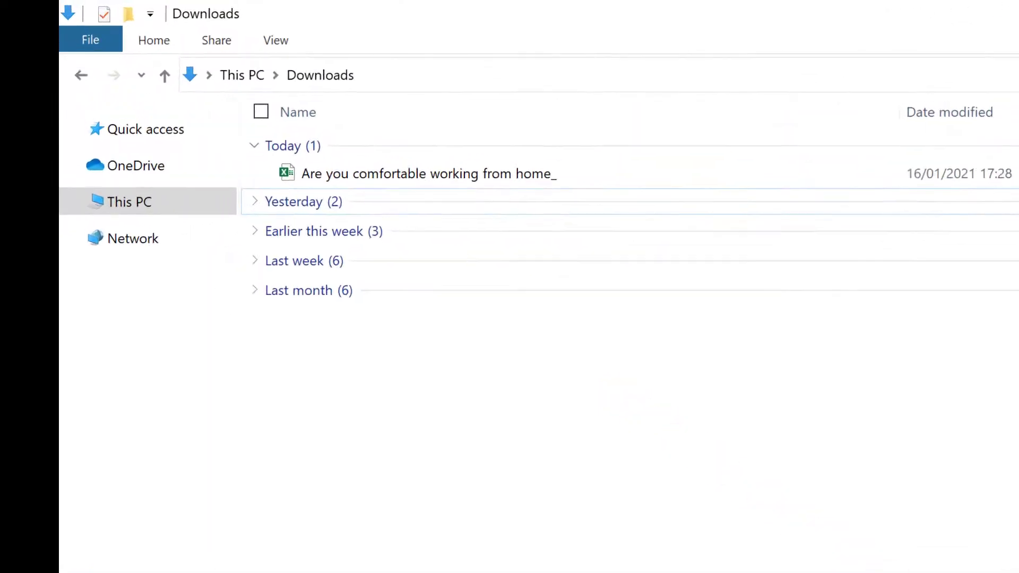